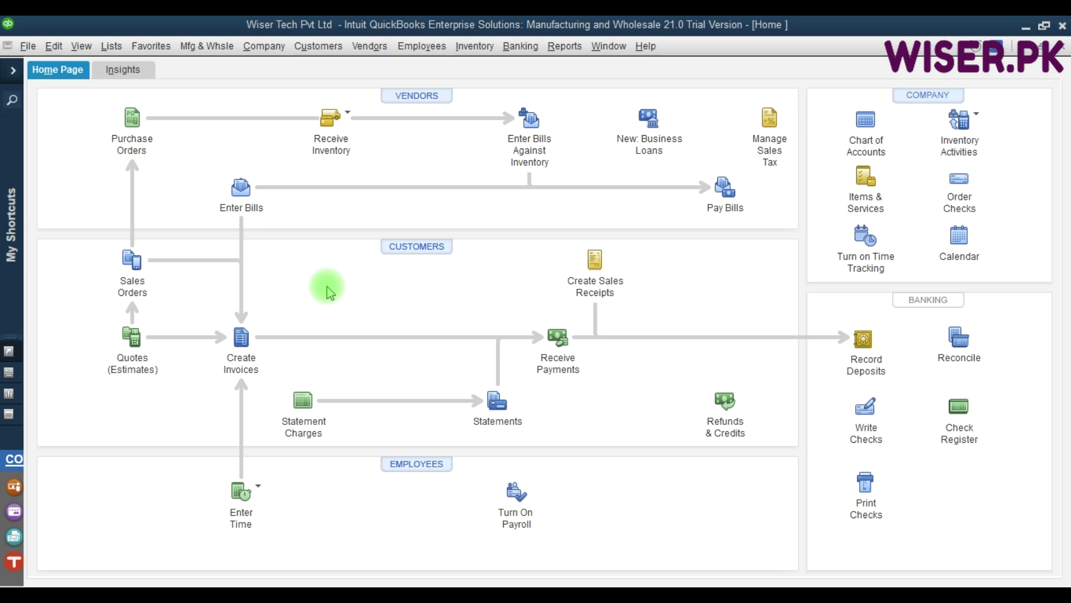
- Search the whole company file for the phrase "for the month"
key(F3)
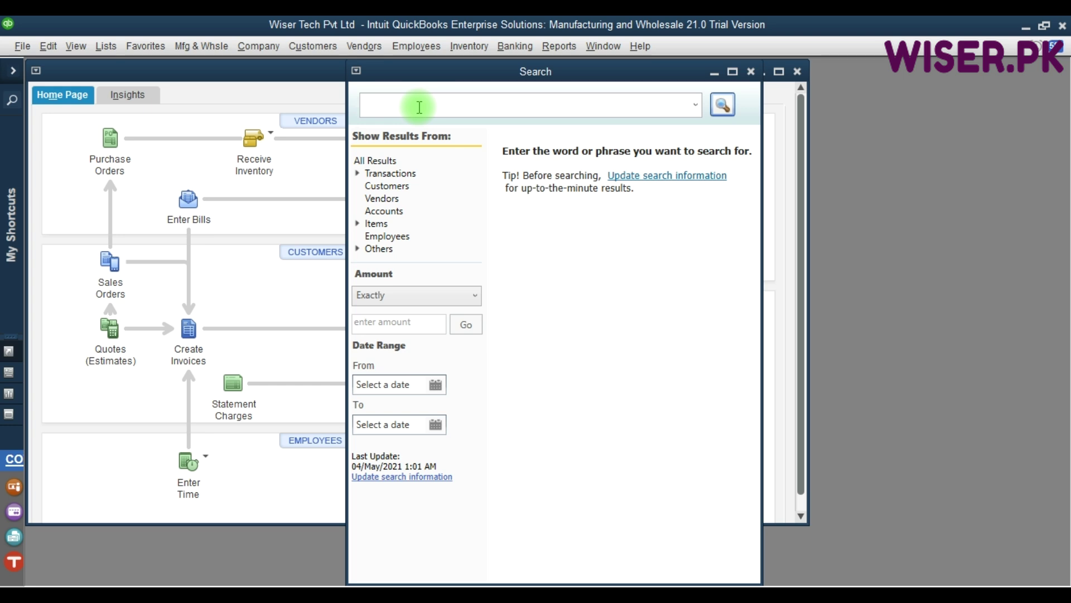
text(f)
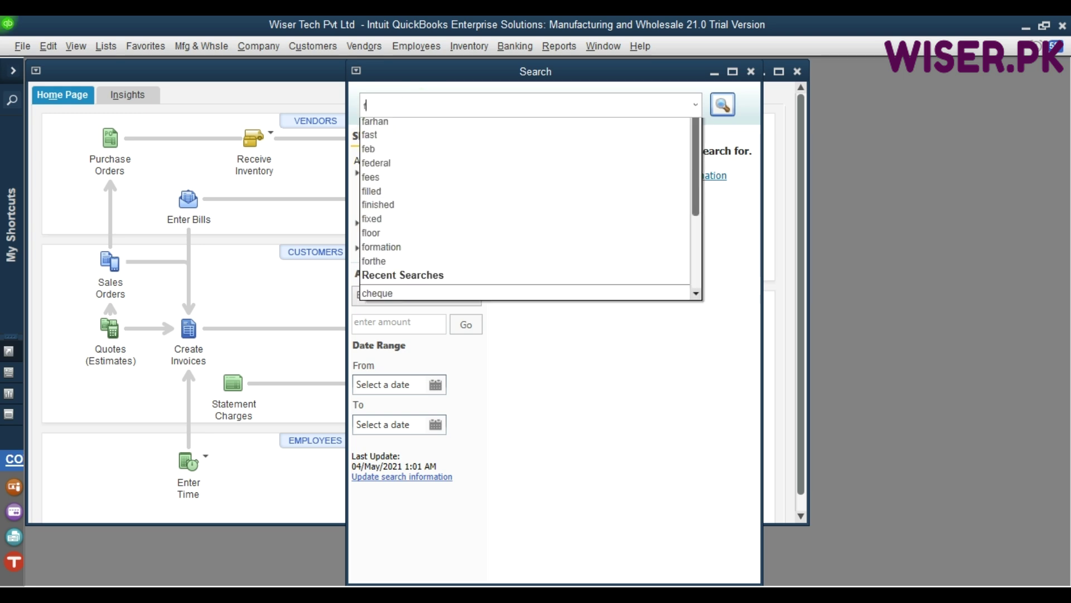
text(or the mon)
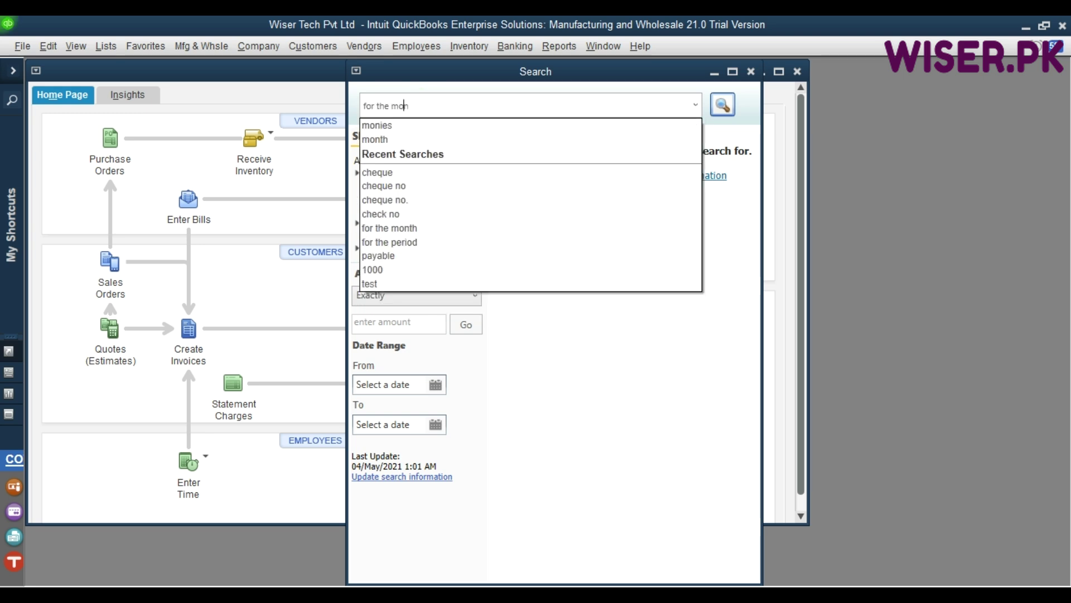
text(th)
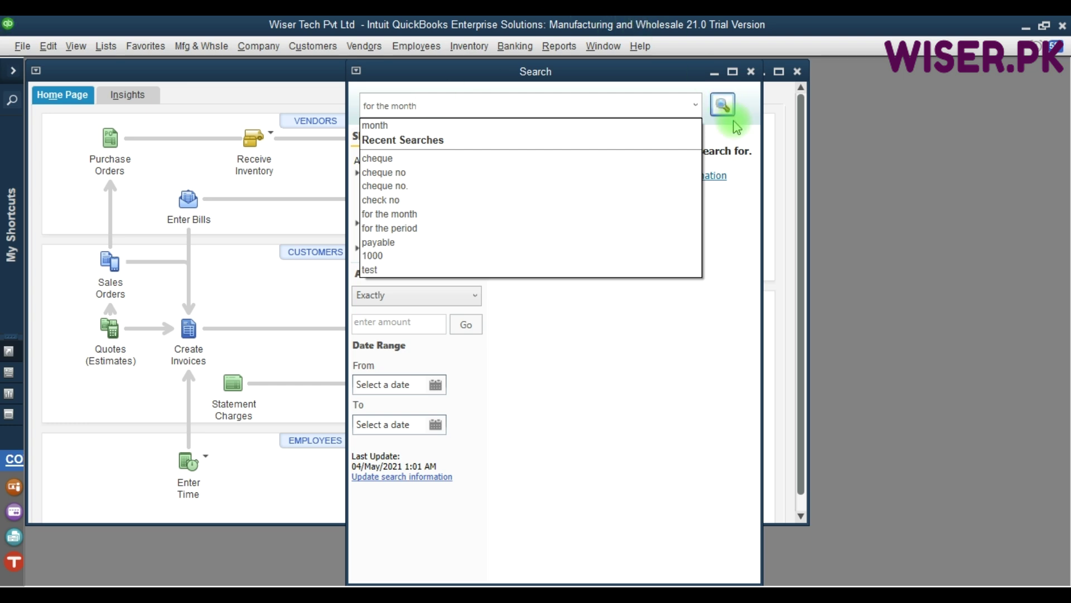
click(723, 104)
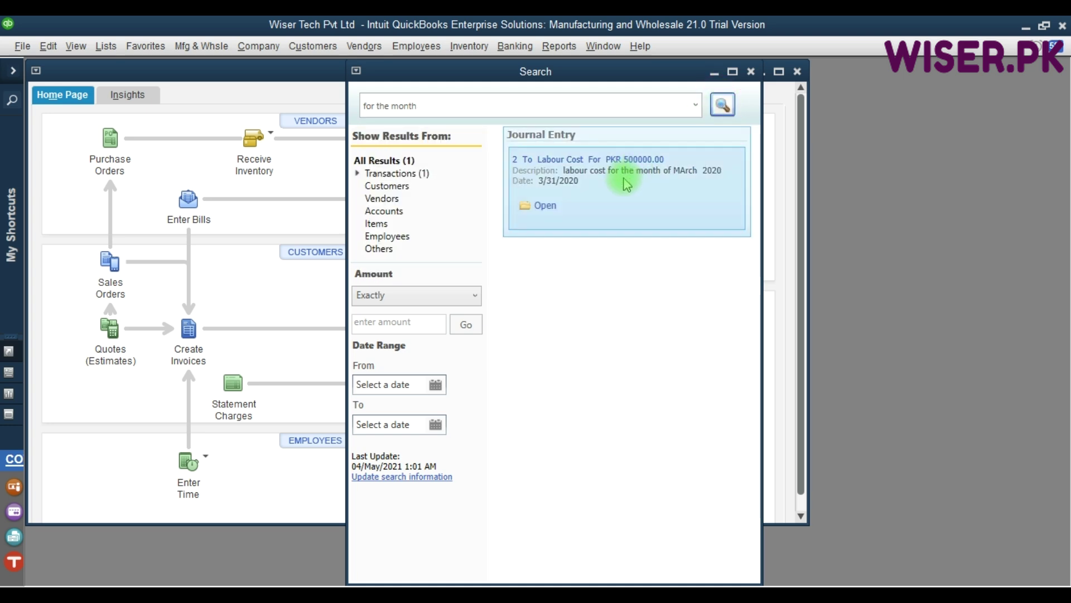
- Open the found labour cost journal entry, enlarge it to view its full memo lines, and close it
click(549, 207)
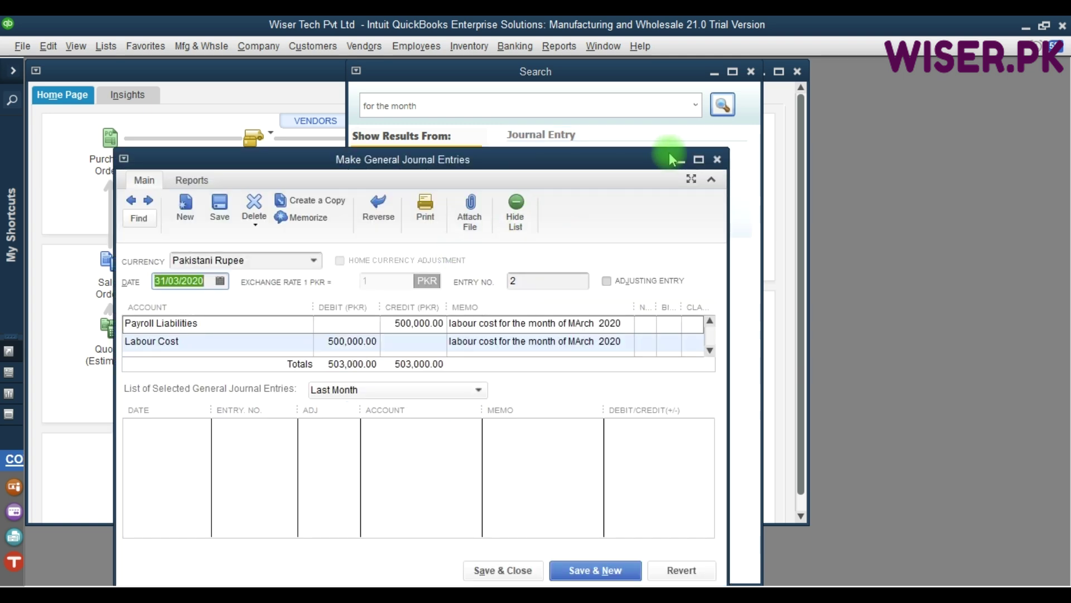
click(698, 160)
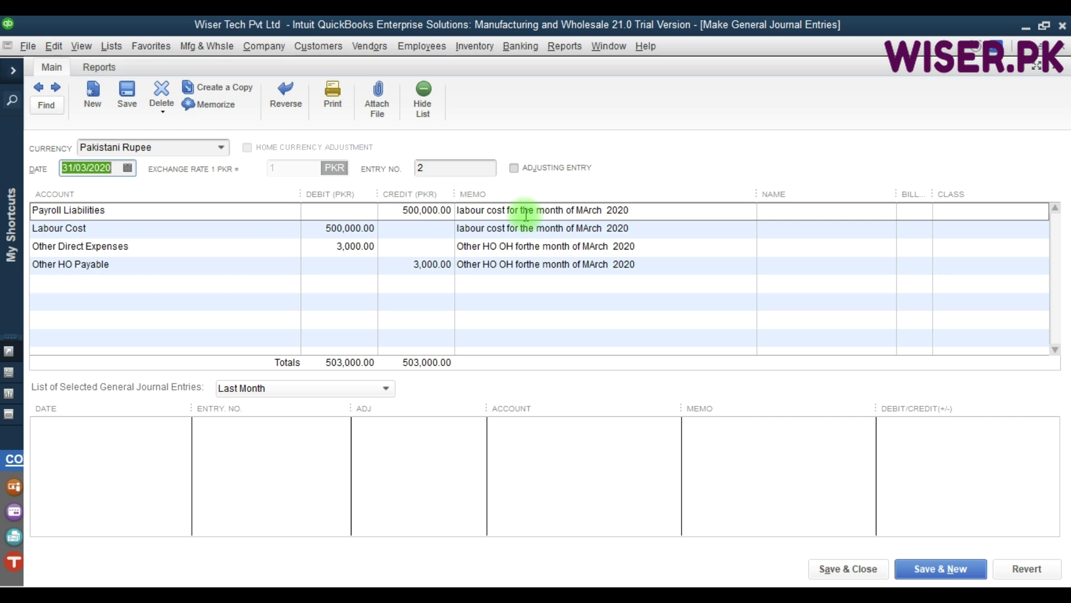
key(Escape)
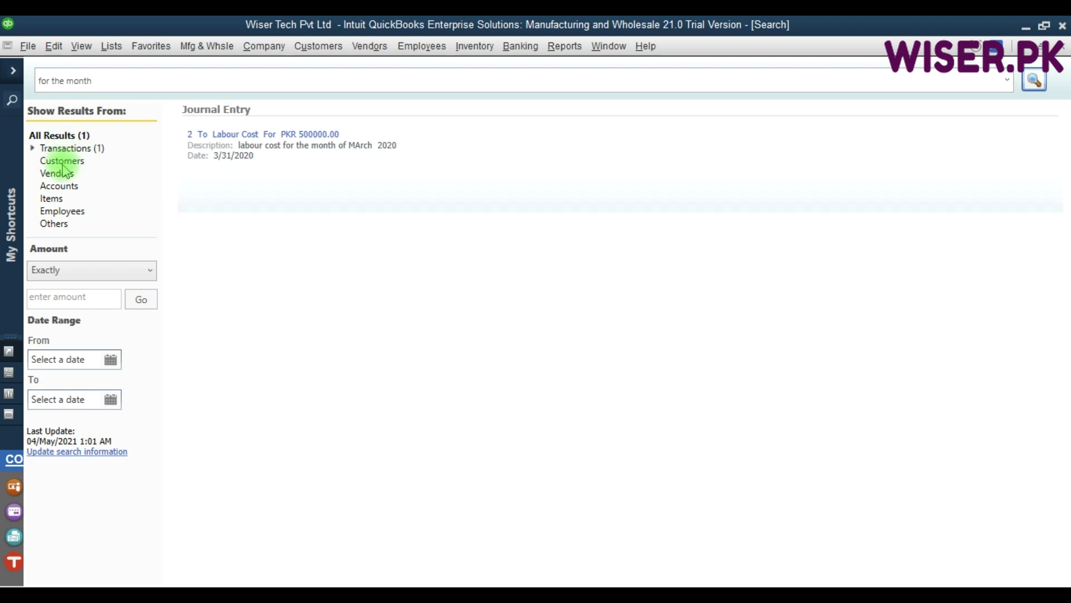
- Filter the search results by Accounts and by Transactions
click(59, 188)
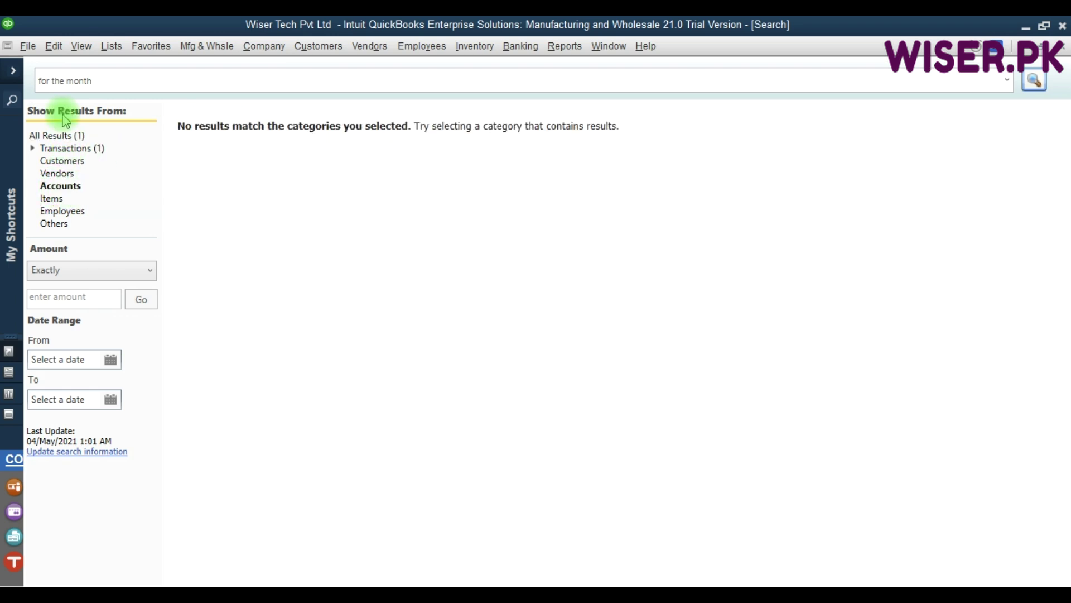
click(89, 82)
click(64, 148)
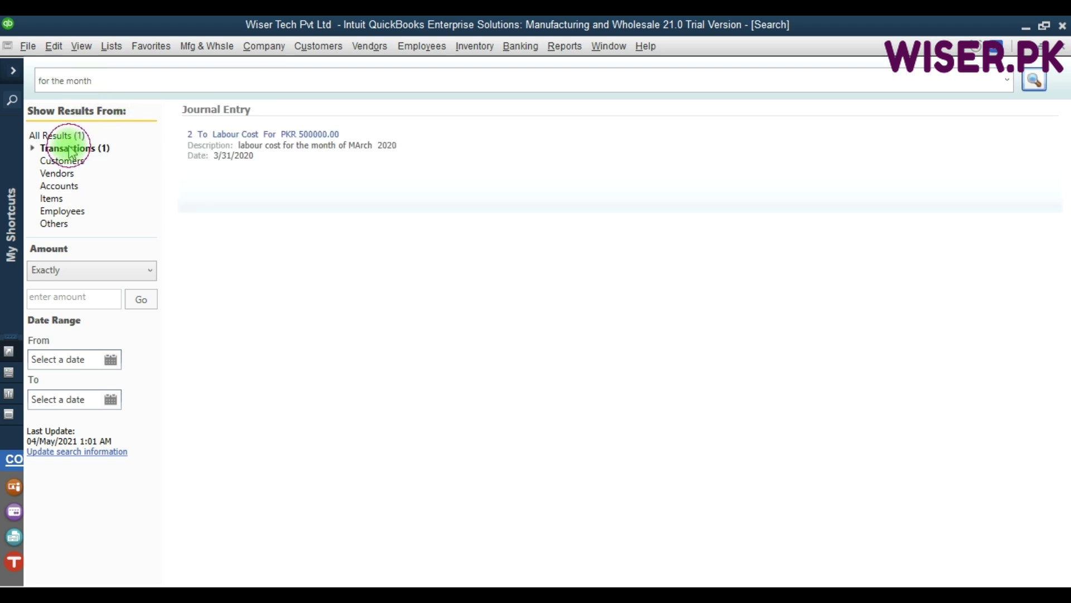
- Replace the search phrase with 500 and run the search
click(128, 75)
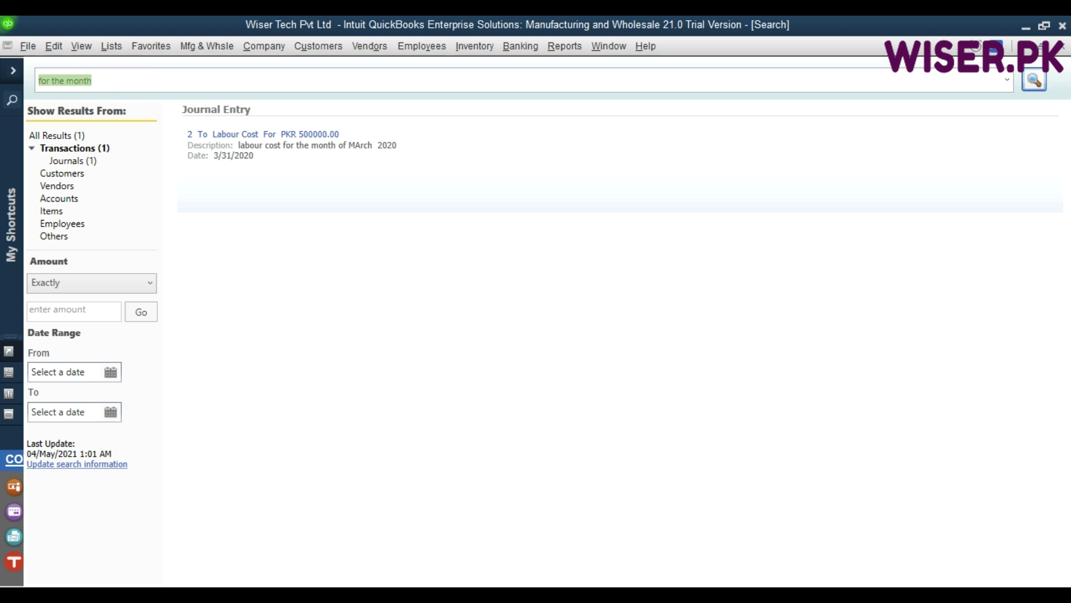
key(BackSpace)
text(500)
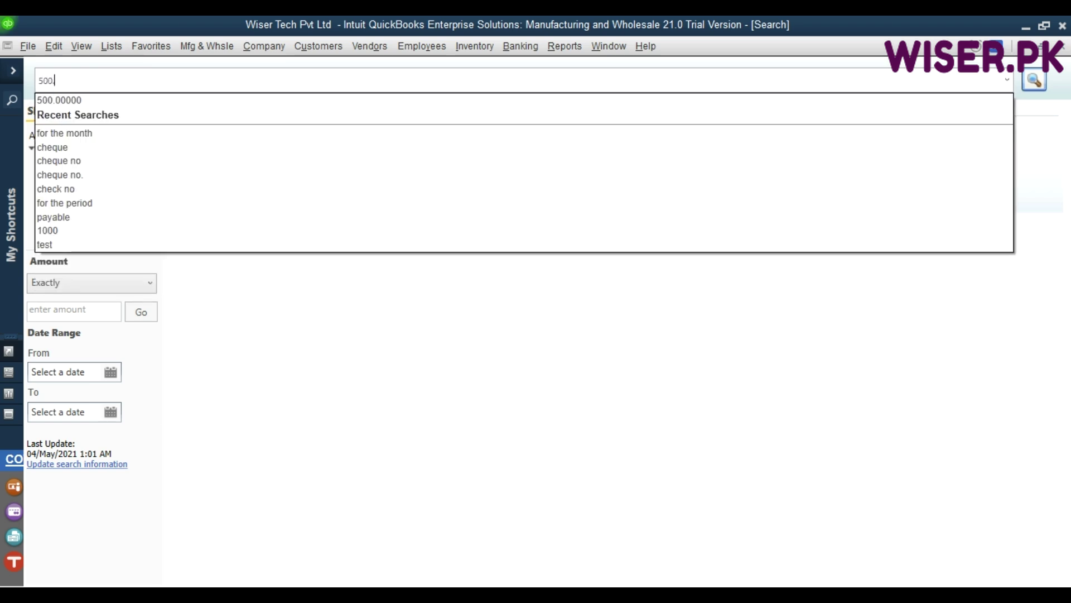
text(.)
key(BackSpace)
key(Return)
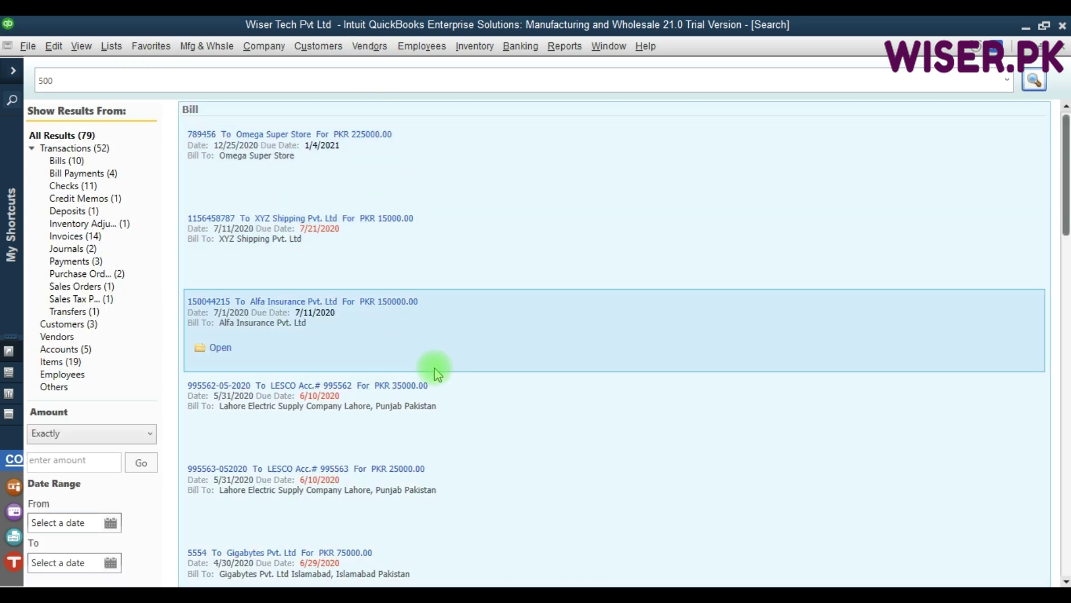
- Examine the amounts in the search results and the amount comparison options, and close the search
scroll(432, 369, down, 10)
scroll(436, 372, up, 15)
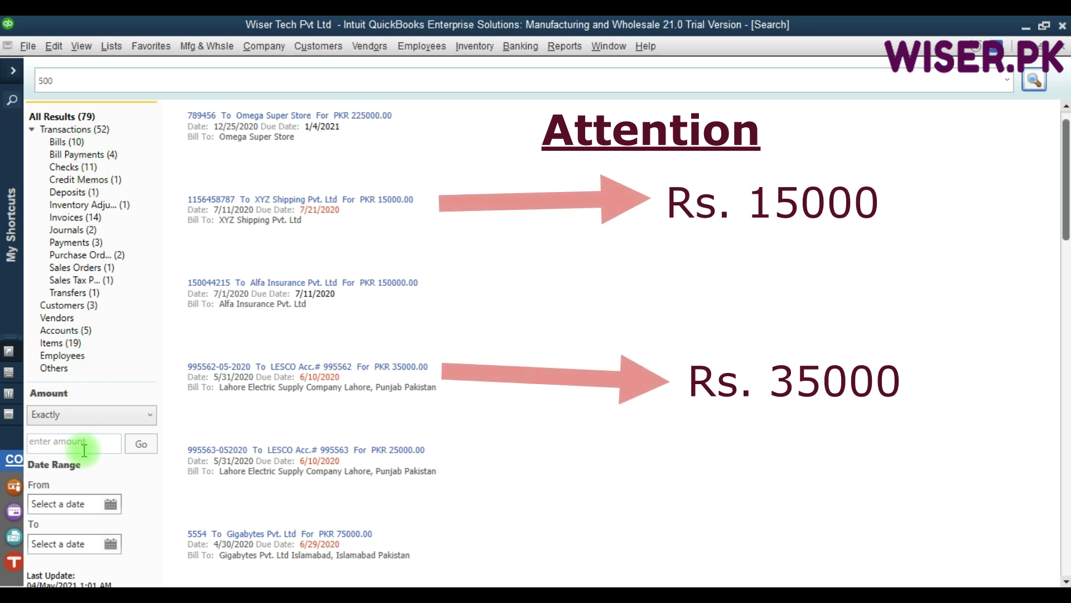
click(123, 413)
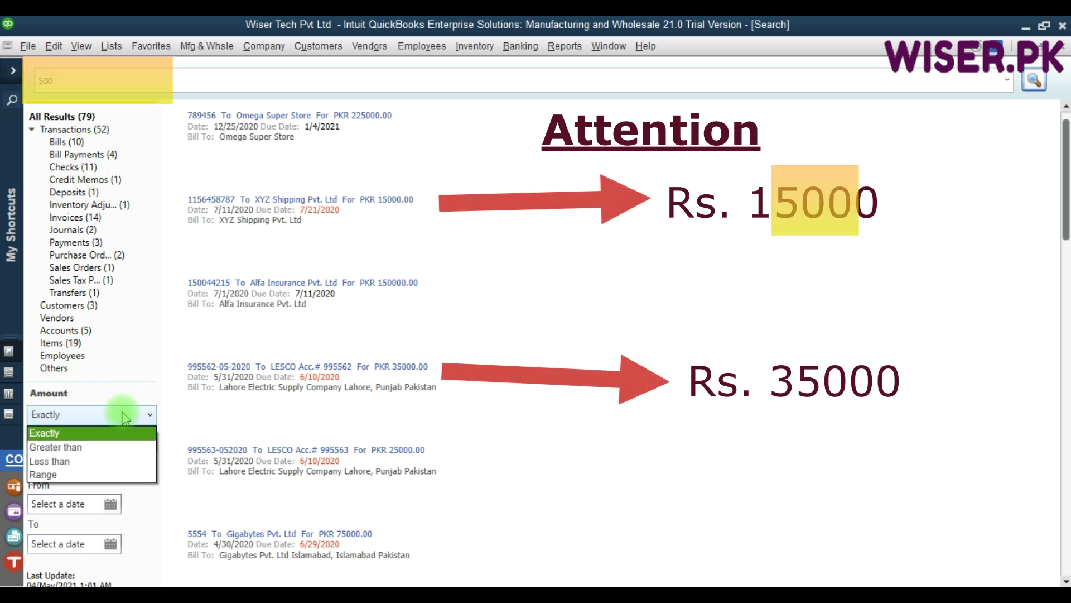
click(122, 385)
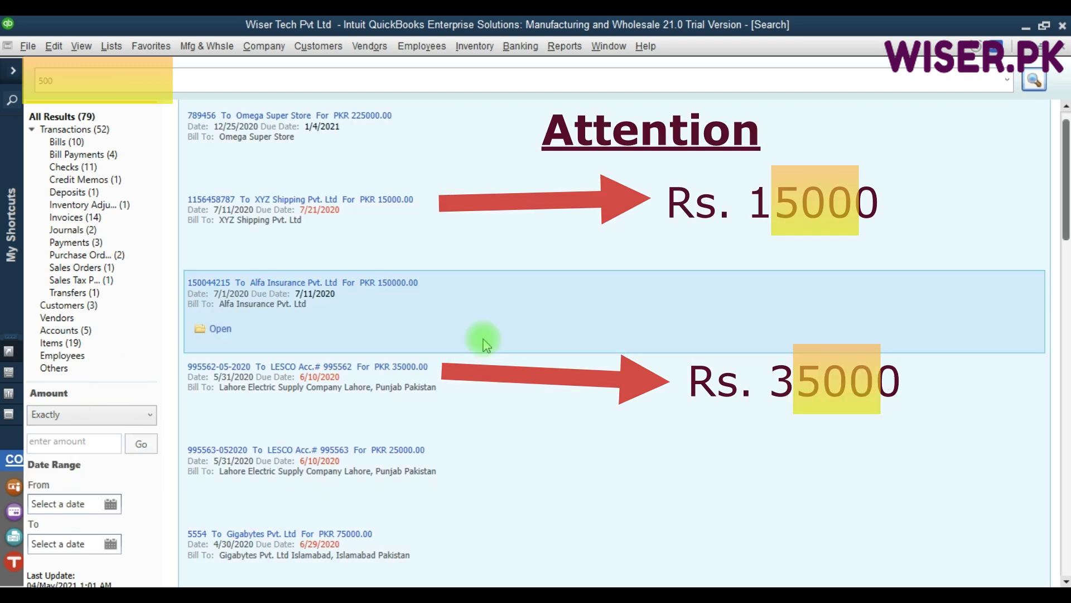
scroll(621, 310, down, 6)
scroll(623, 315, up, 5)
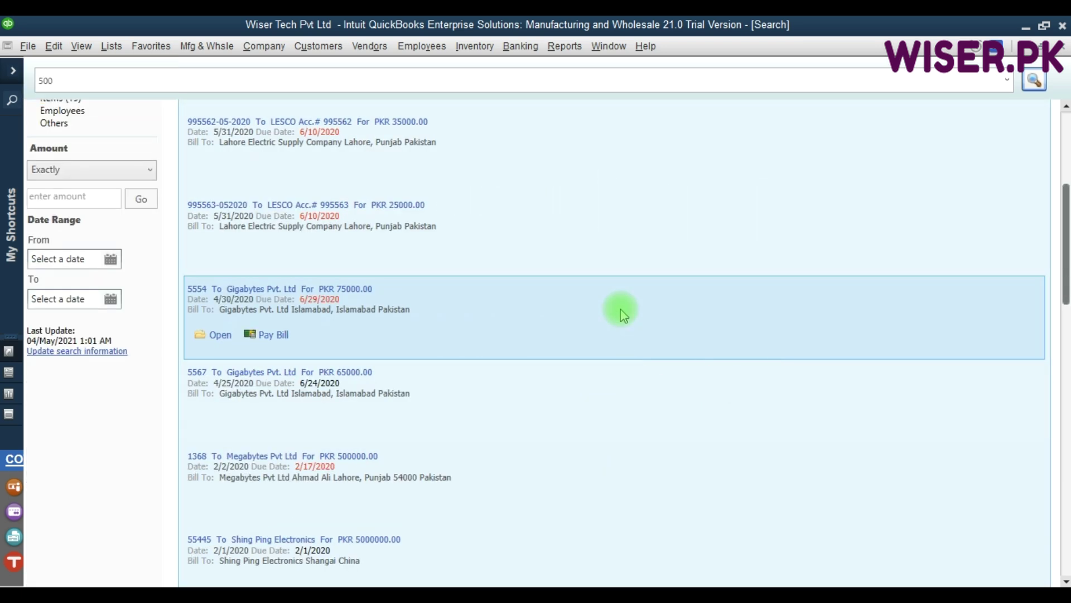
key(Escape)
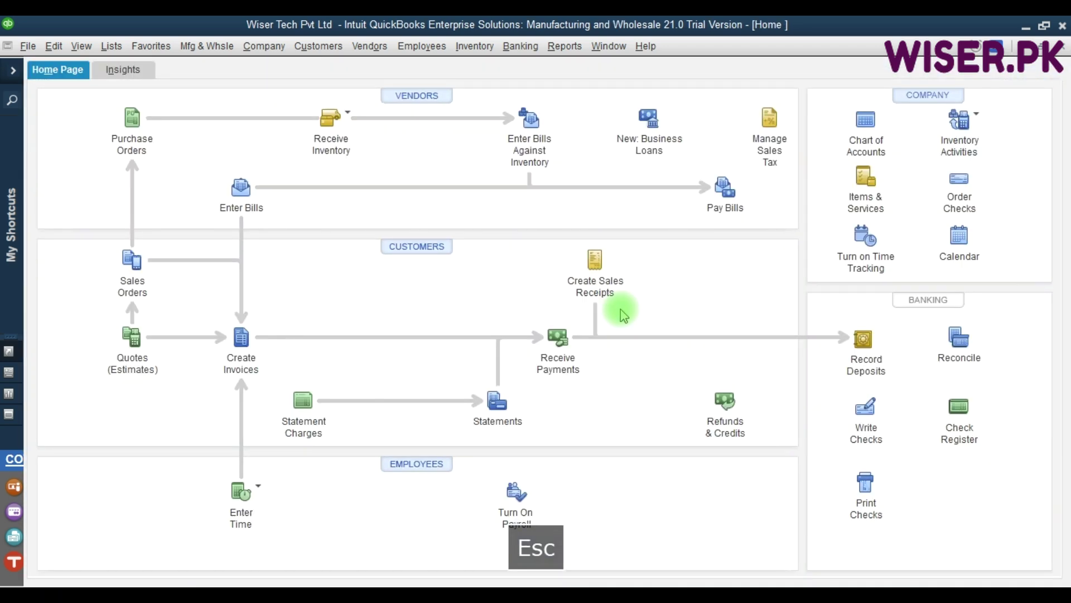
- Open the Find window and run a simple search for invoices with an amount of 500
key(ctrl+f)
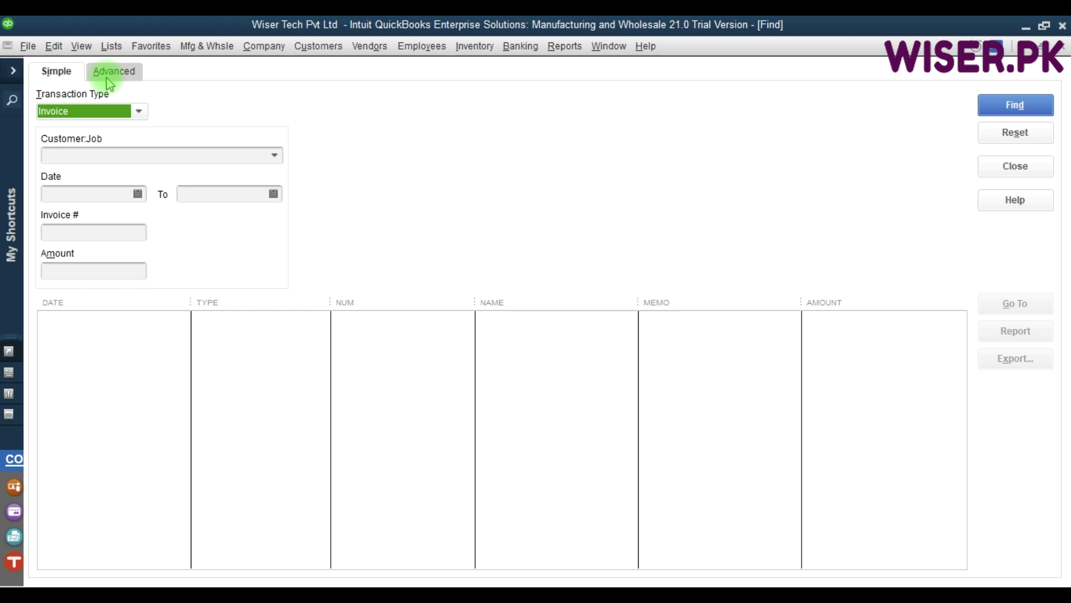
click(139, 112)
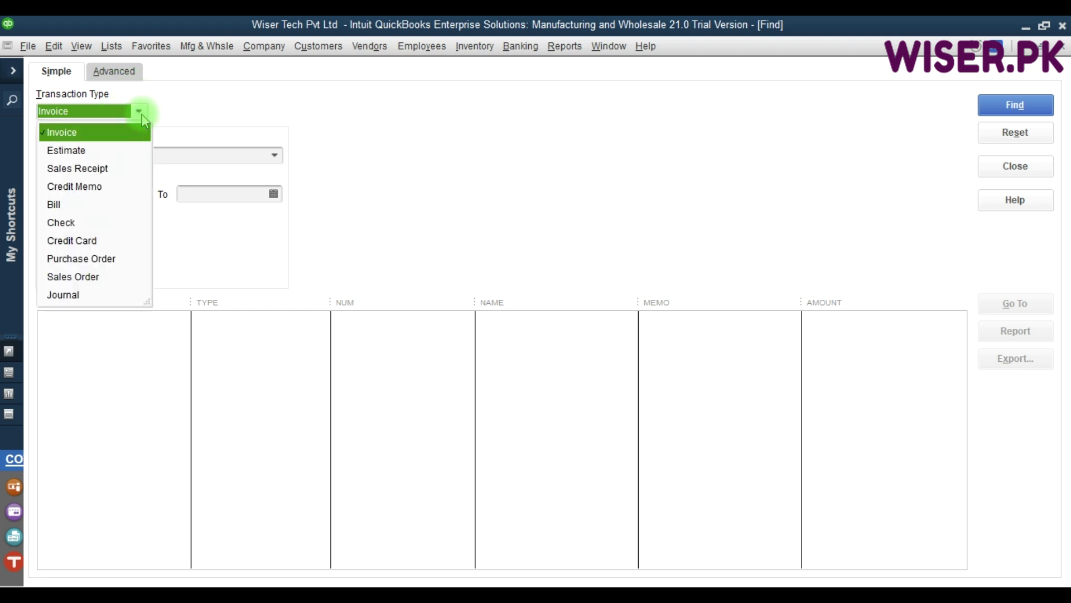
click(177, 155)
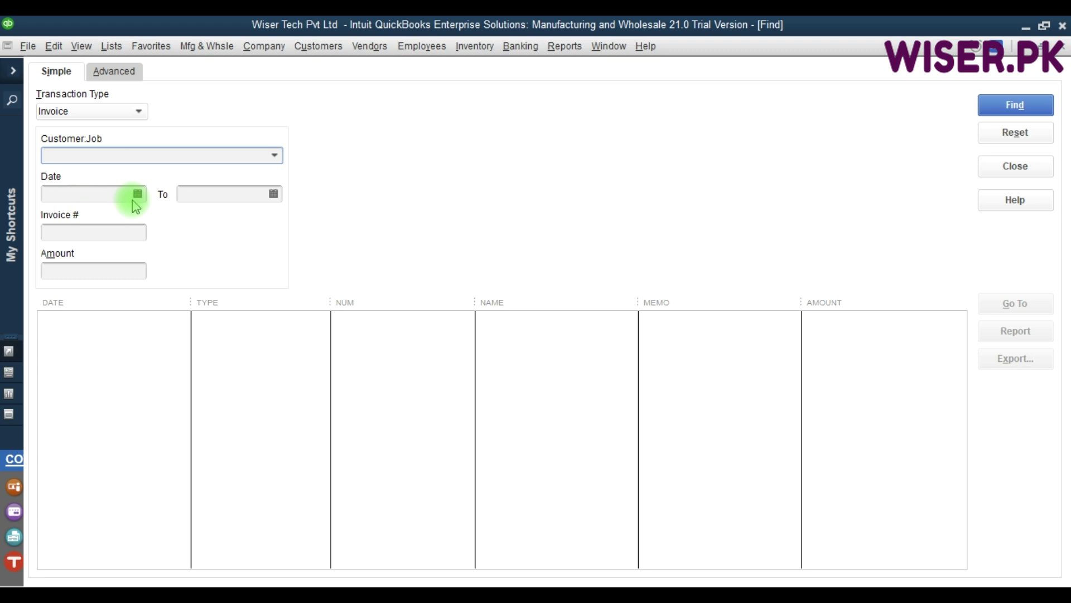
click(85, 237)
click(96, 270)
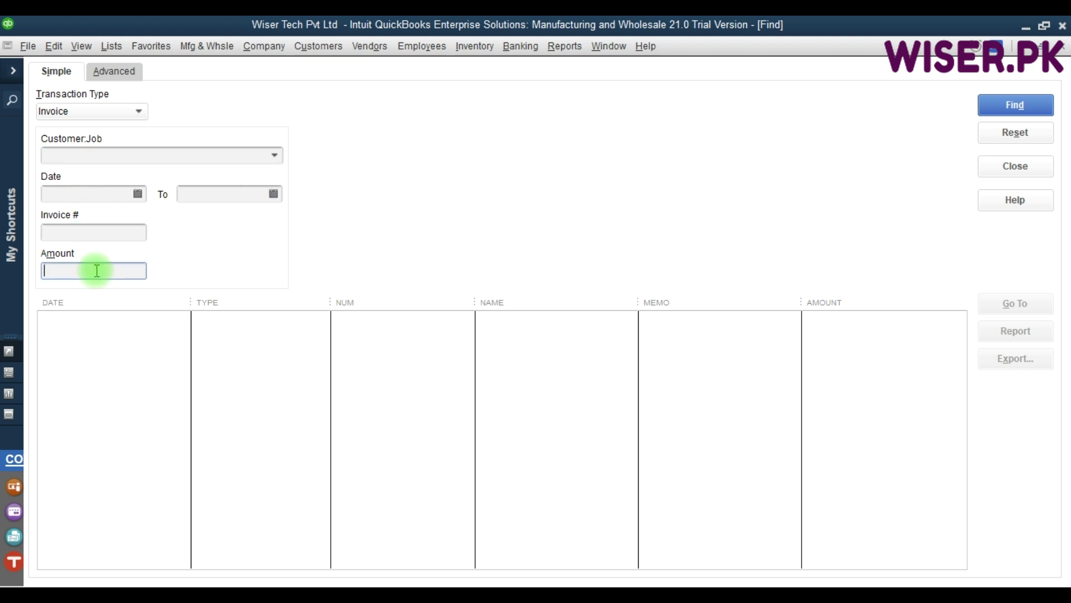
text(500)
click(992, 110)
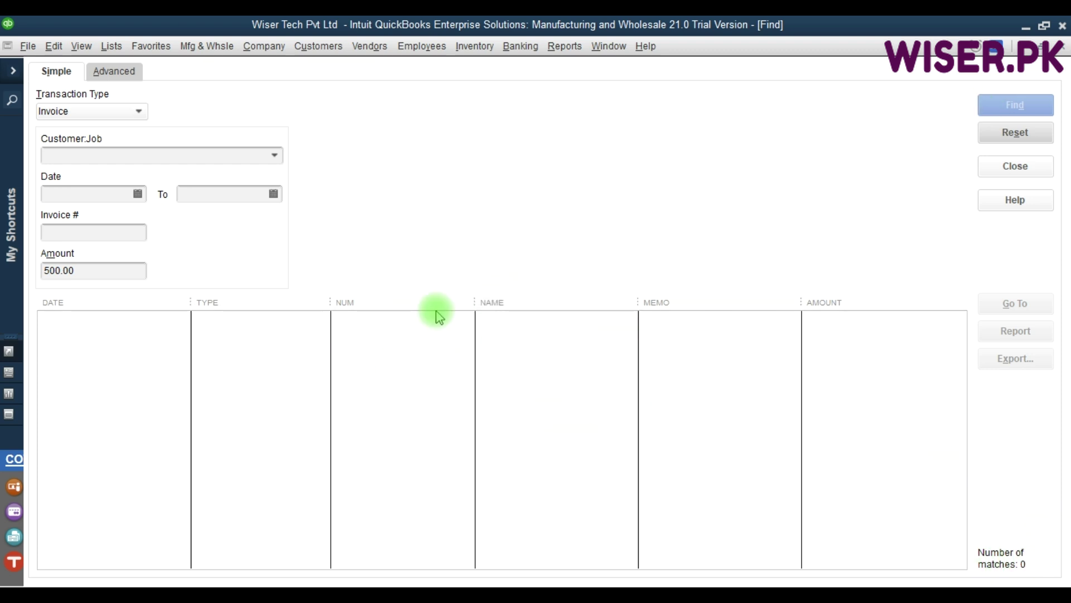
- Switch to the advanced search and examine the Additional Info, Aging, Amount and Billing Status filter options
click(114, 72)
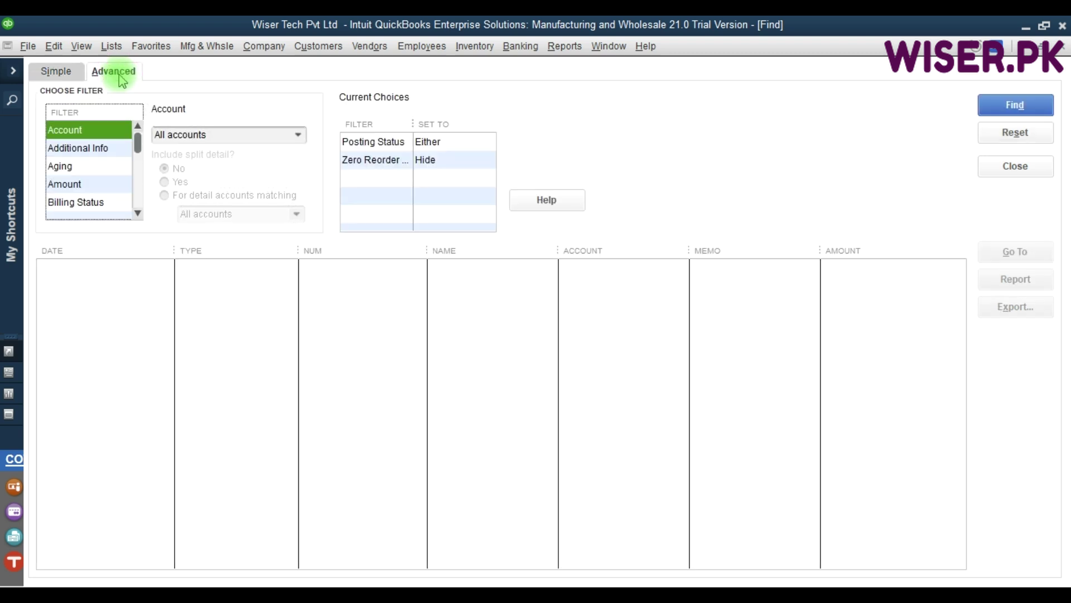
click(89, 148)
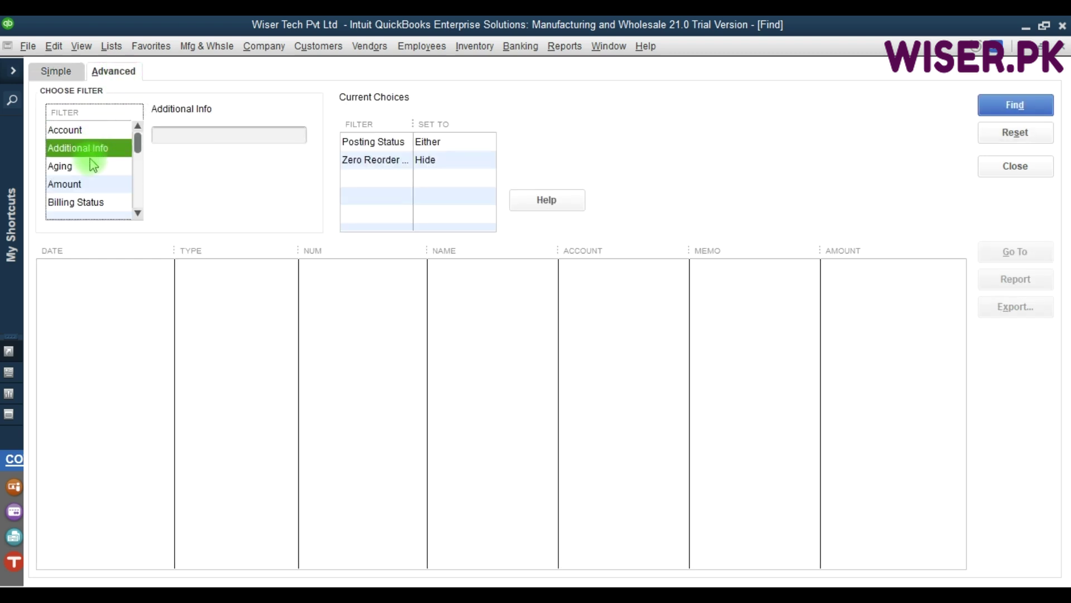
click(91, 162)
click(90, 156)
click(89, 166)
click(83, 184)
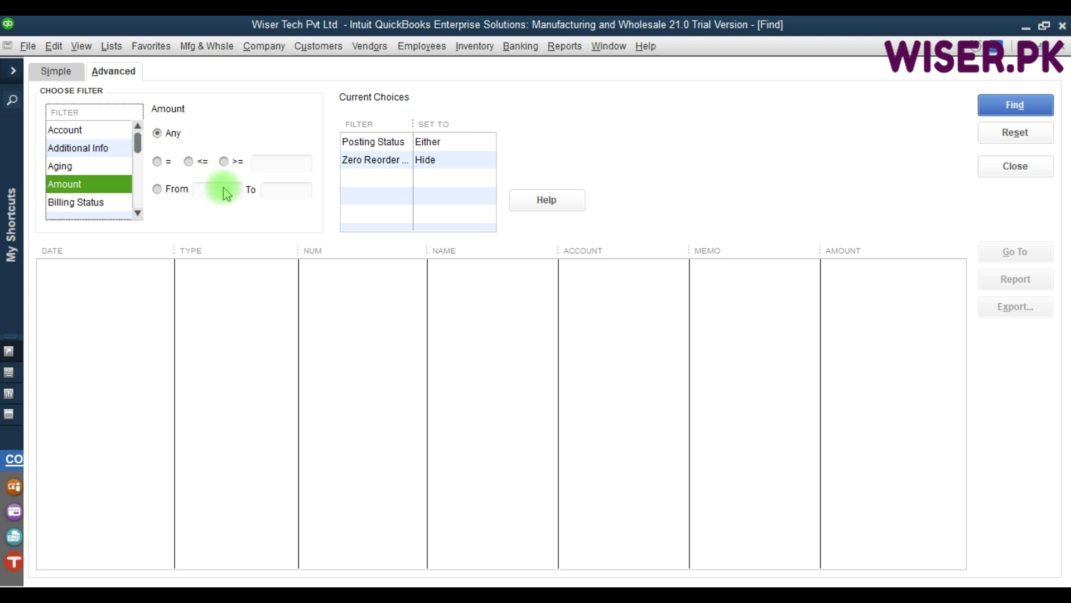
click(111, 205)
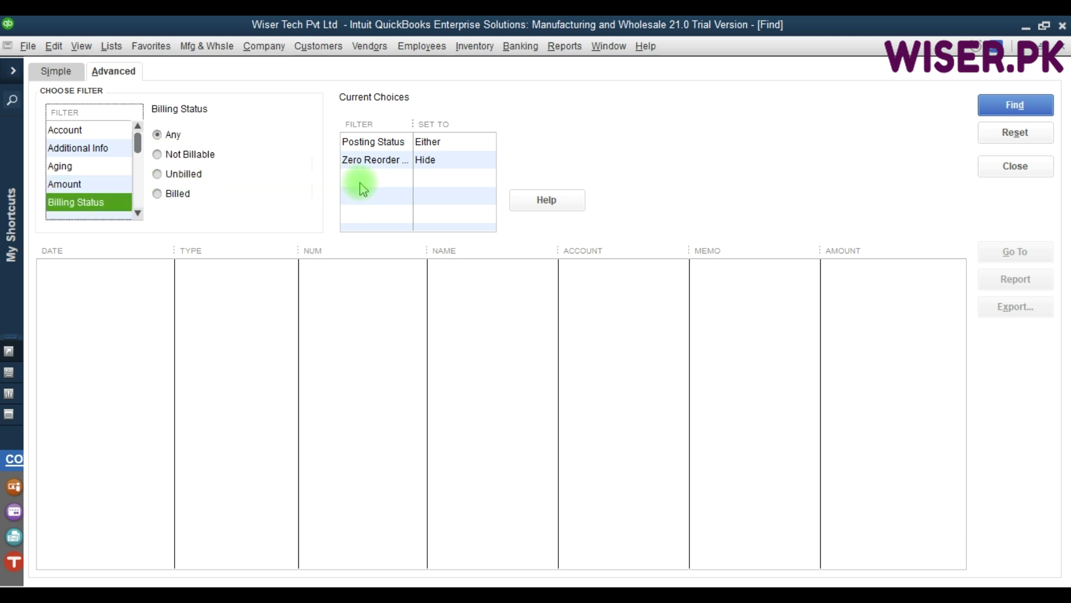
- Filter transactions by a memo containing "for the month" and run the search
click(92, 153)
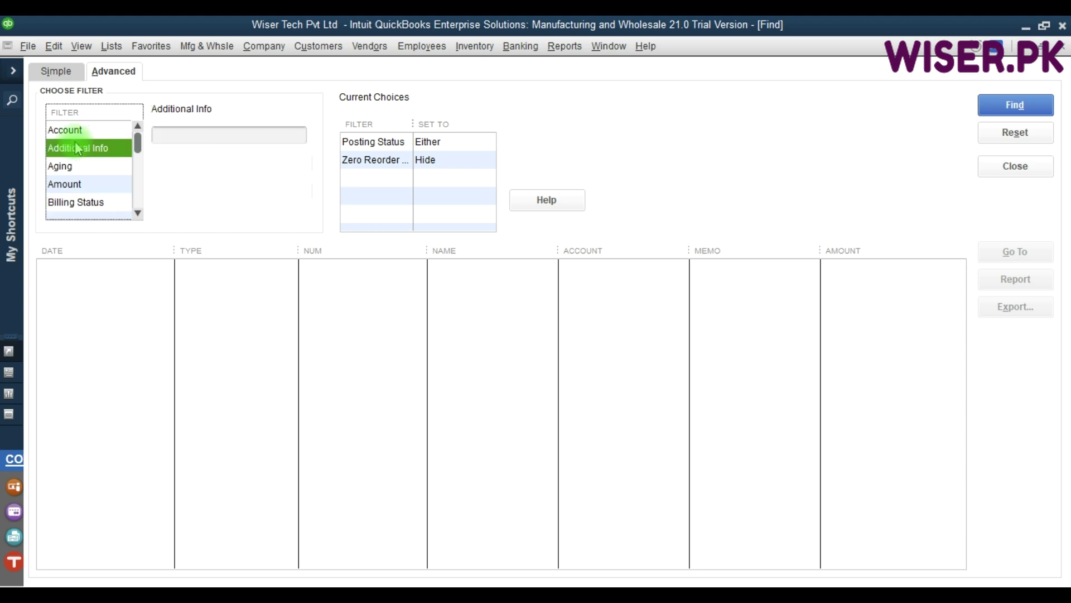
key(m)
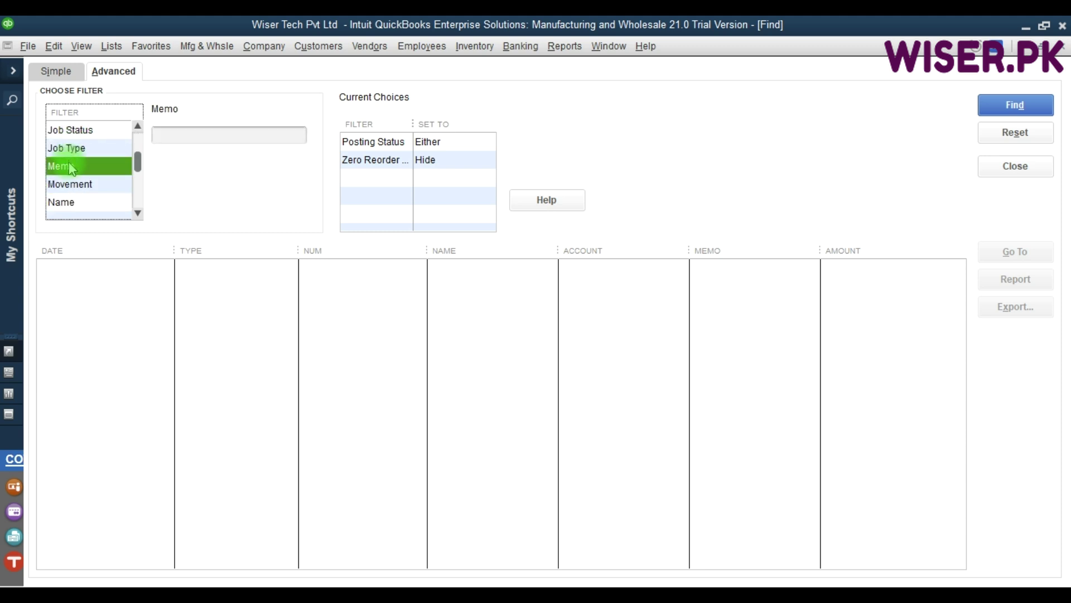
click(210, 131)
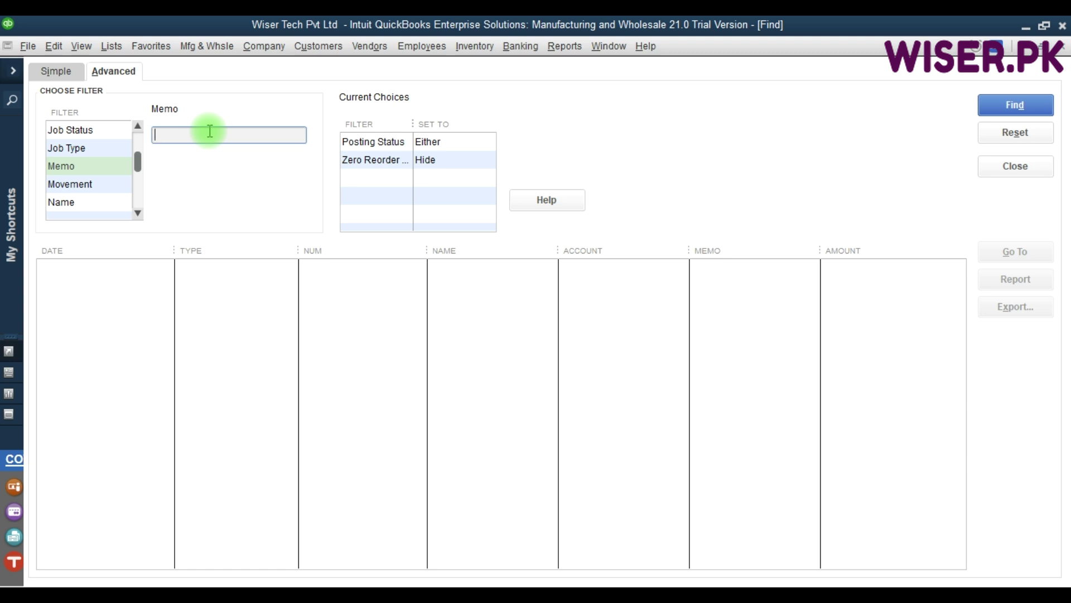
text(for the month)
key(Return)
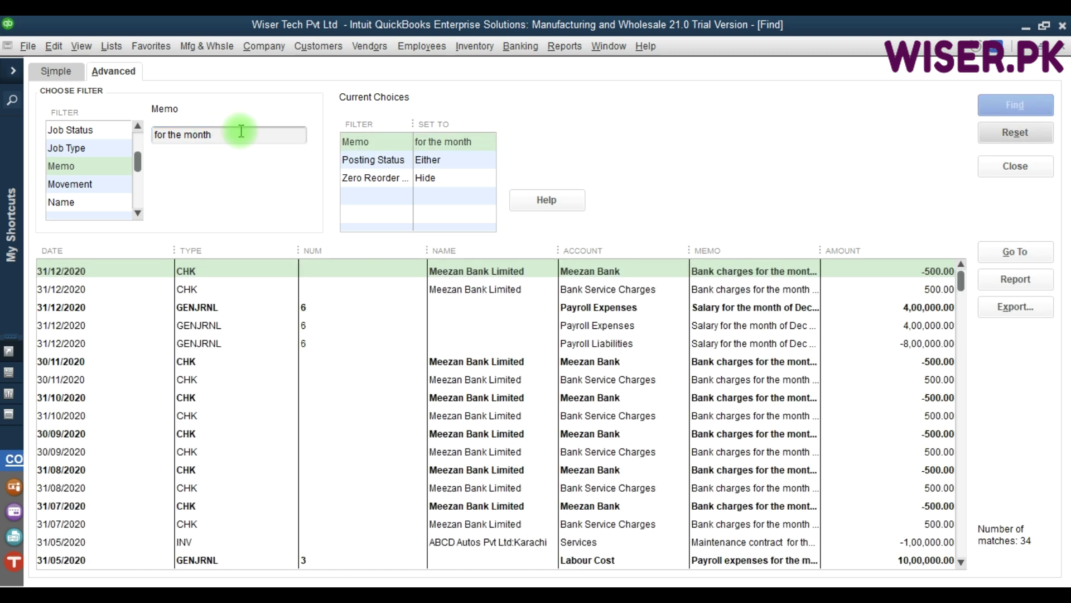
- Examine the accounts, memos and transaction types in the list of transactions matching the memo filter
click(646, 379)
click(645, 415)
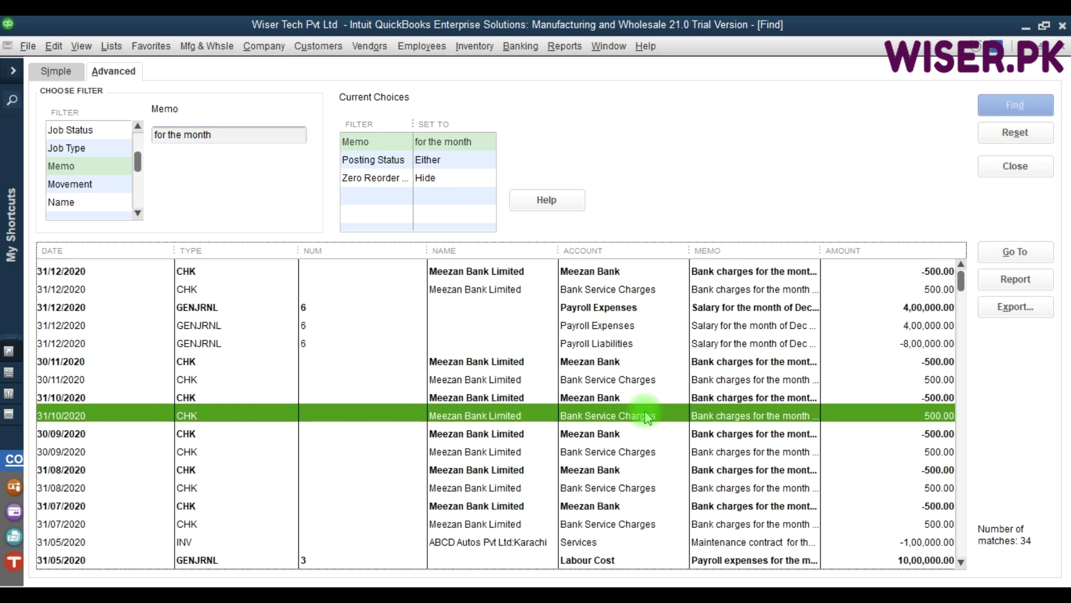
scroll(645, 417, down, 5)
scroll(645, 417, up, 4)
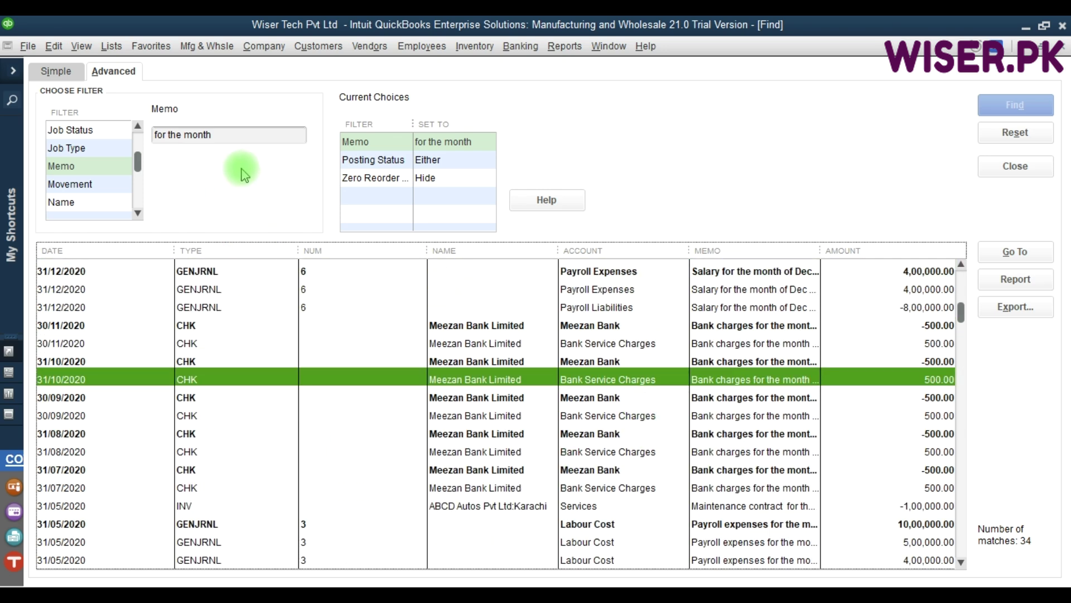
click(636, 329)
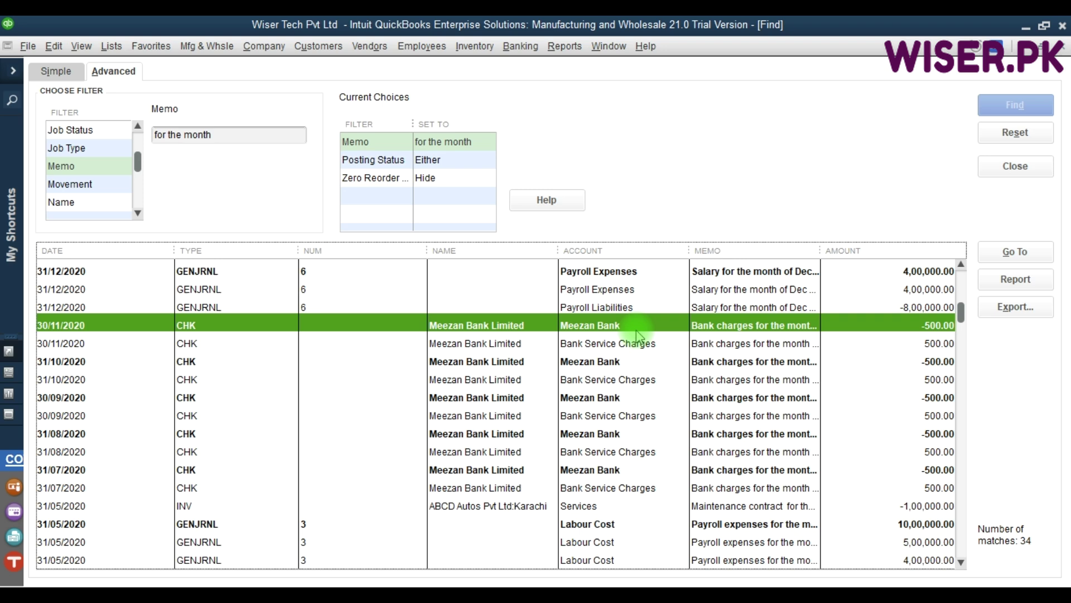
click(686, 416)
click(642, 455)
scroll(642, 457, down, 5)
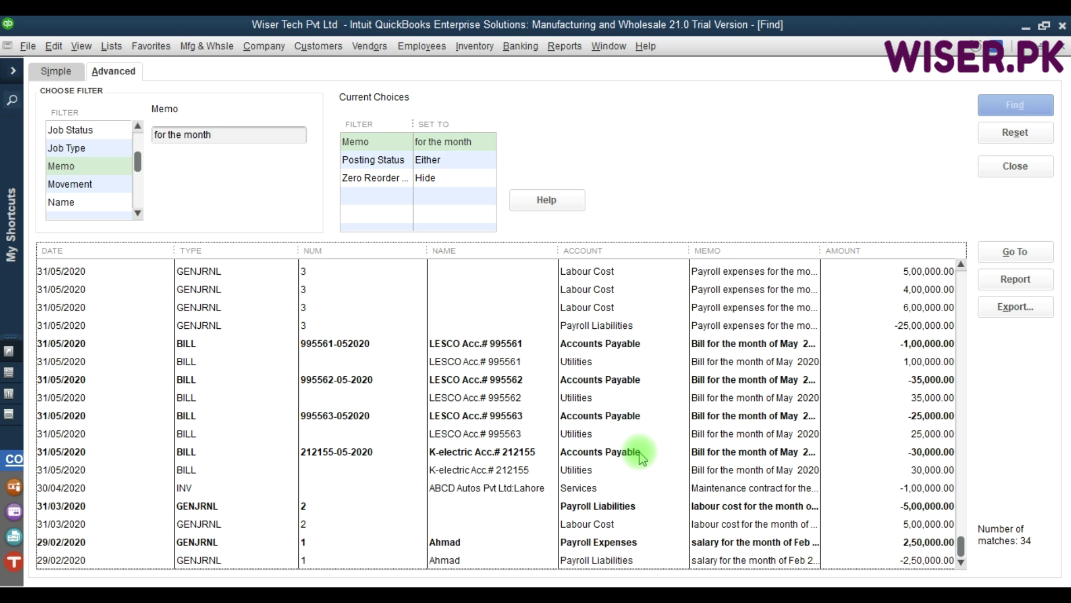
- Review the Meezan Bank bank charges entries from July to September 2020 and compare their memos with the "for the month" filter
scroll(642, 455, up, 3)
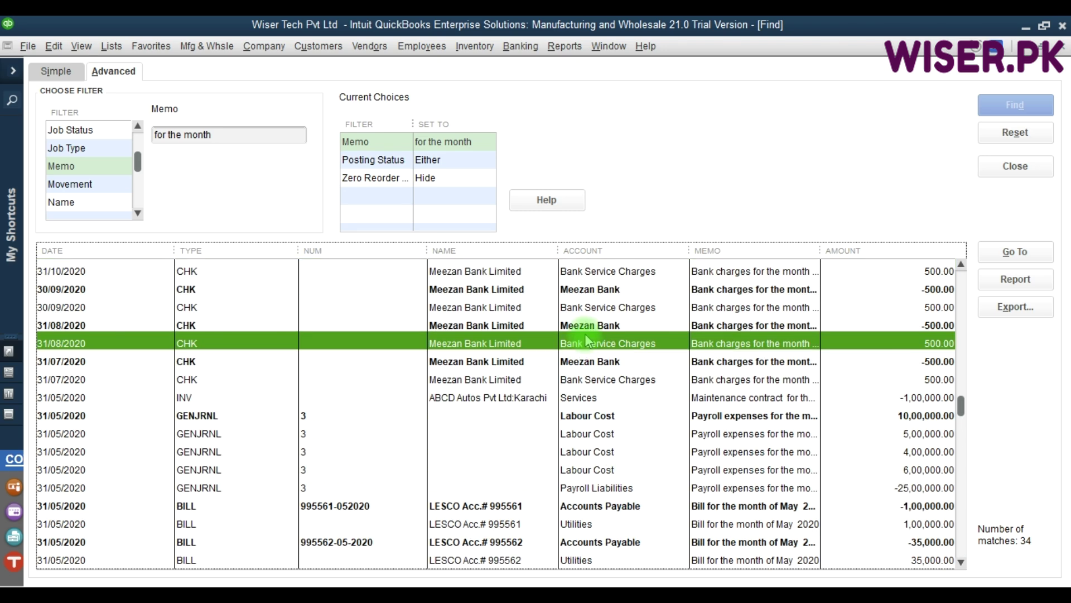
click(609, 323)
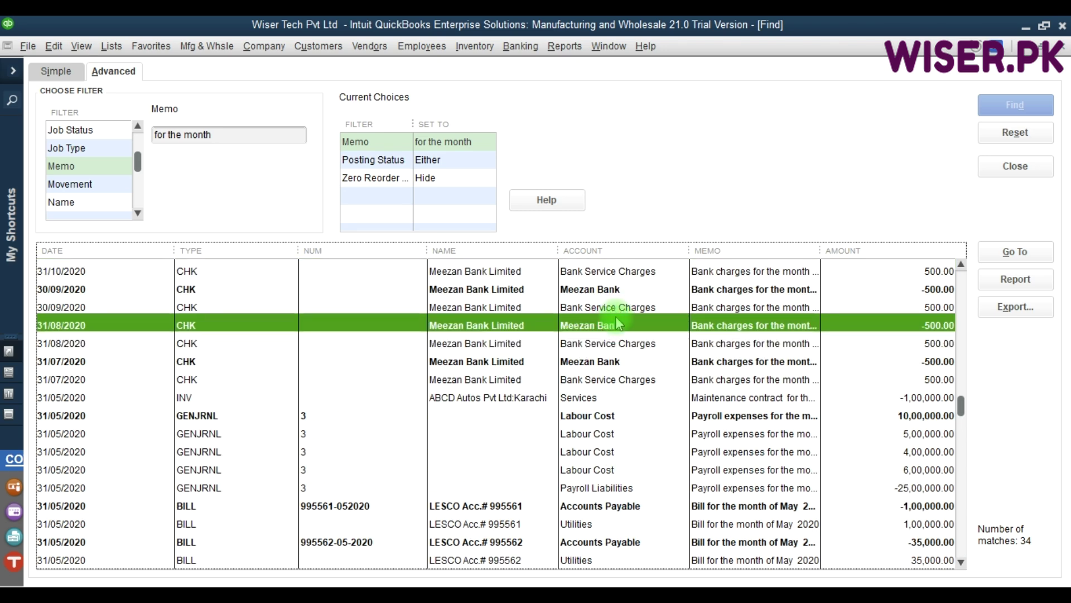
click(708, 309)
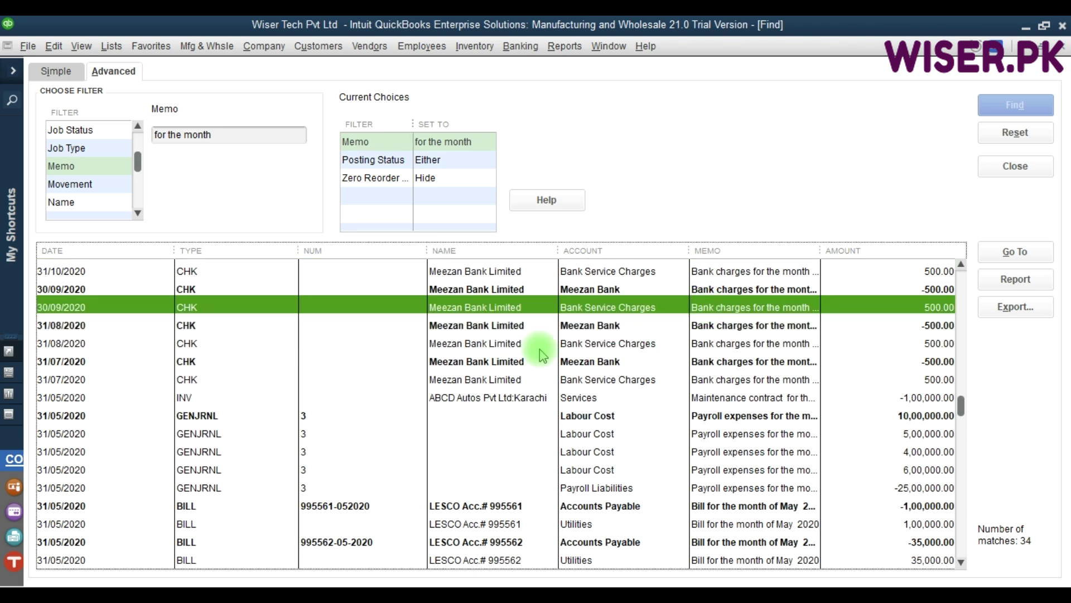
click(85, 167)
click(233, 139)
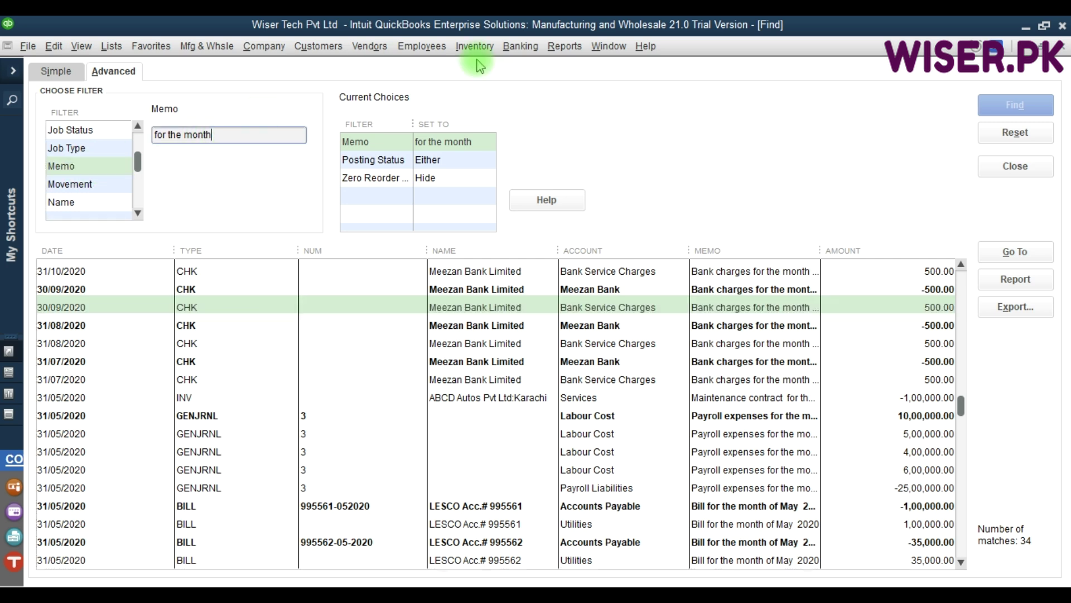
click(717, 376)
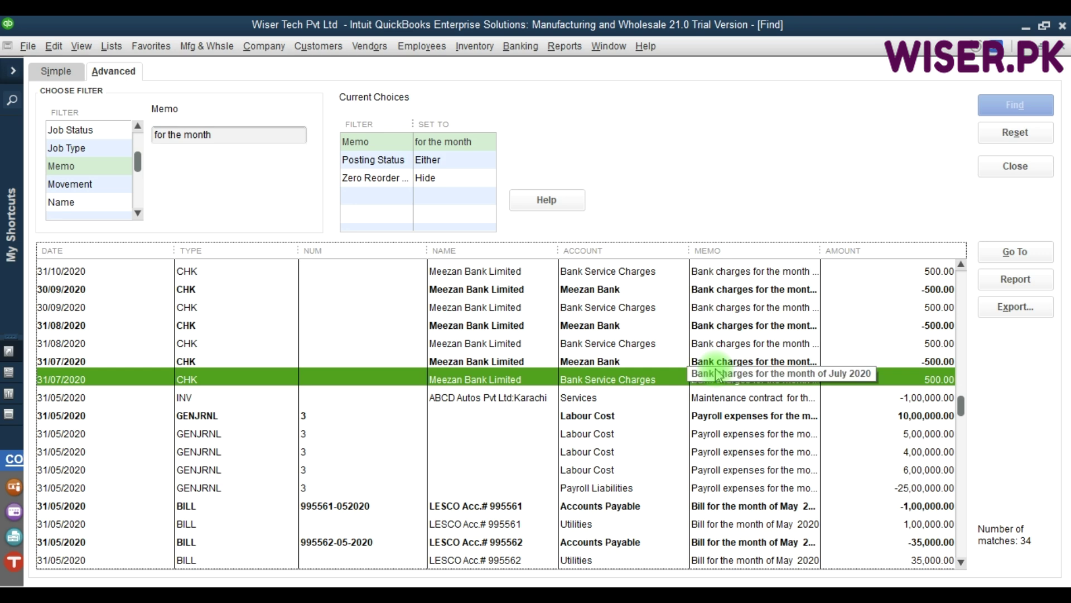
- Set up a simple search for checks dated from 01/07/2020 to 31/07/2020
click(55, 71)
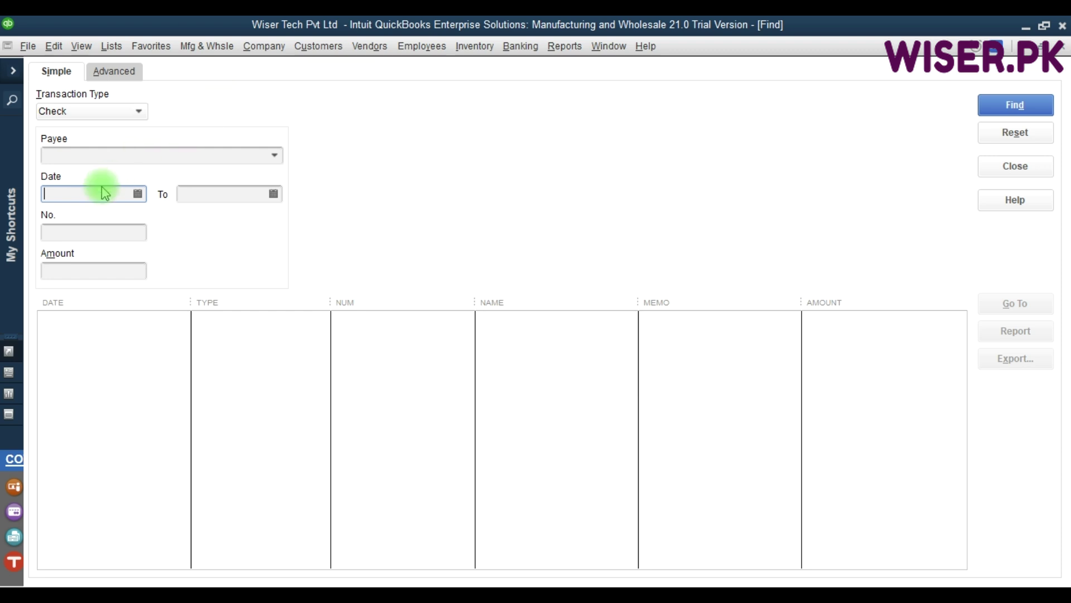
text(01072020)
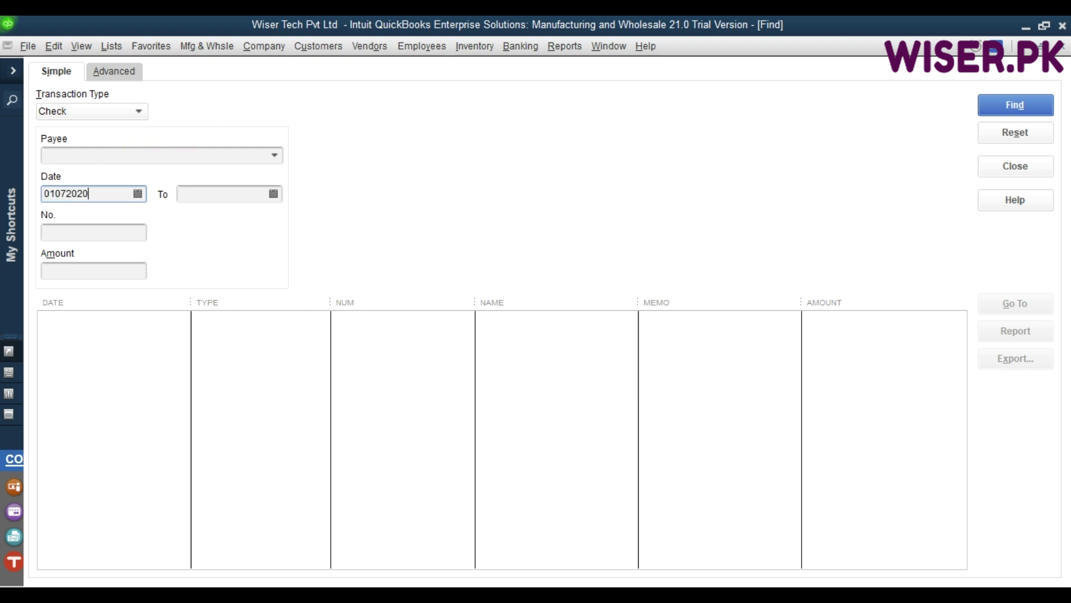
key(Tab)
text(0)
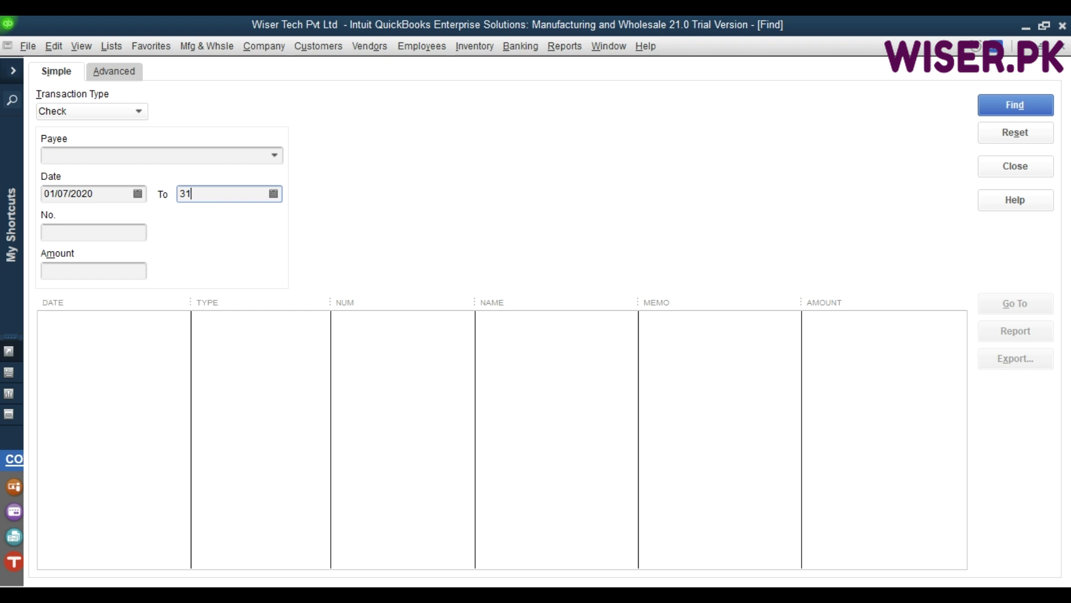
text(1/07/2020)
key(Tab)
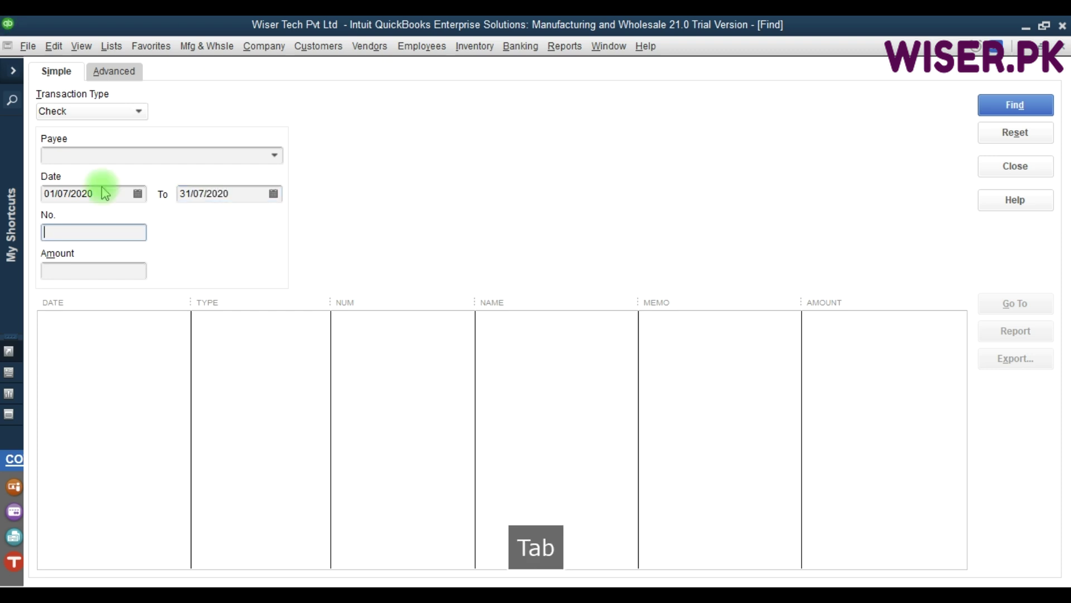
- Limit the check search to an amount of 150,000 and run it
click(65, 271)
text(150000)
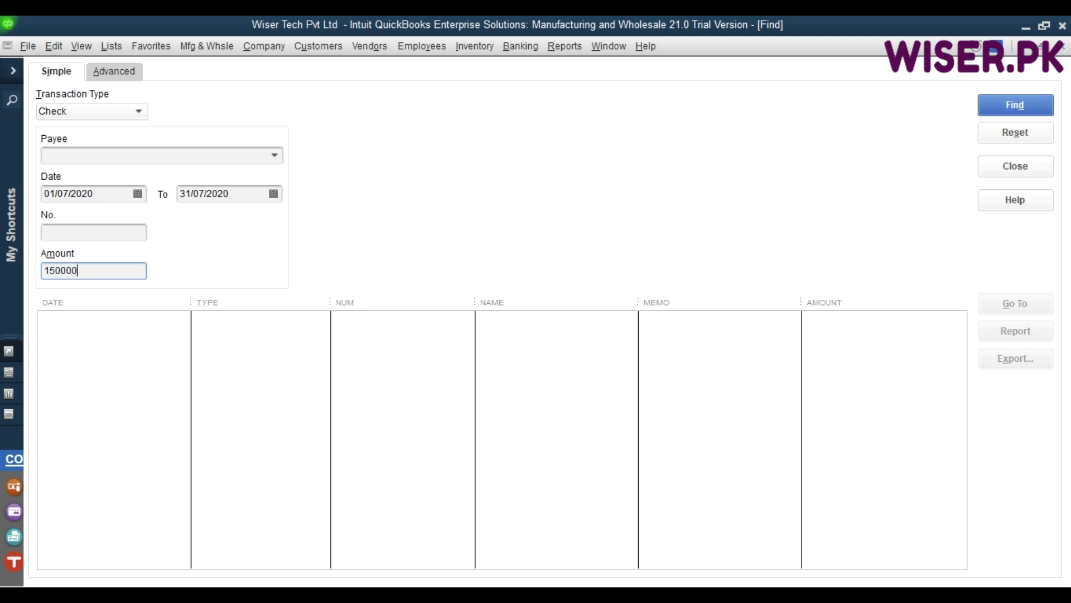
key(Tab)
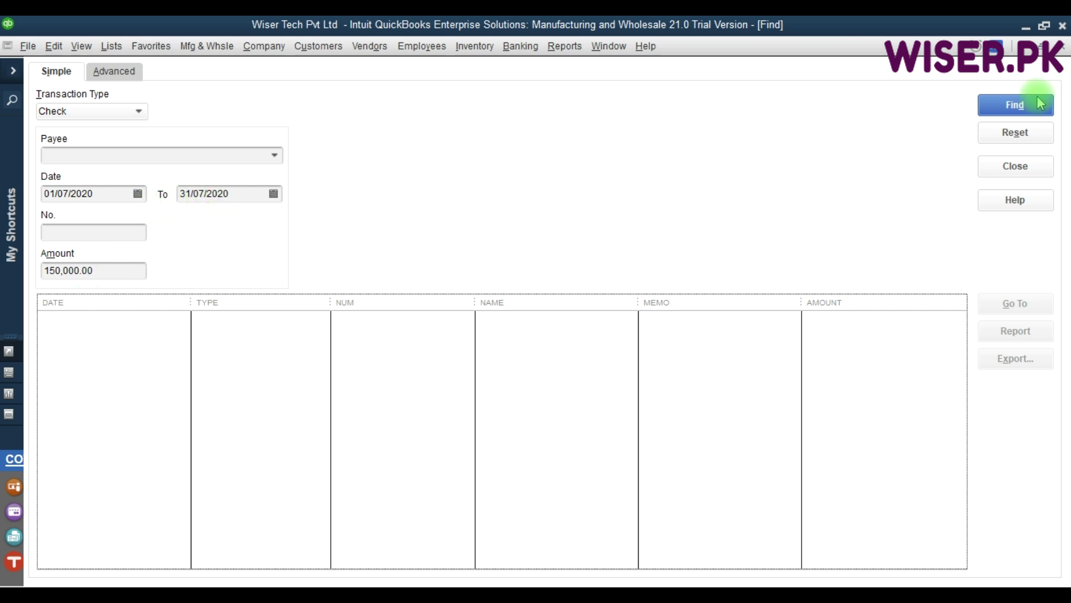
click(1007, 105)
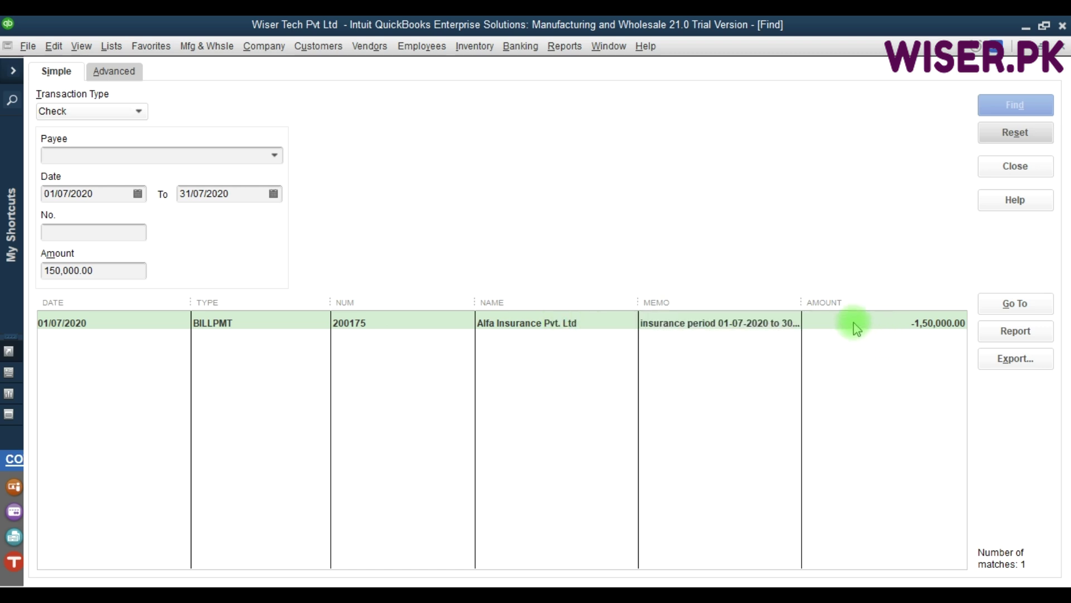
- Open the found Alfa Insurance Pvt. Ltd bill payment to view its details, and close it again
click(873, 325)
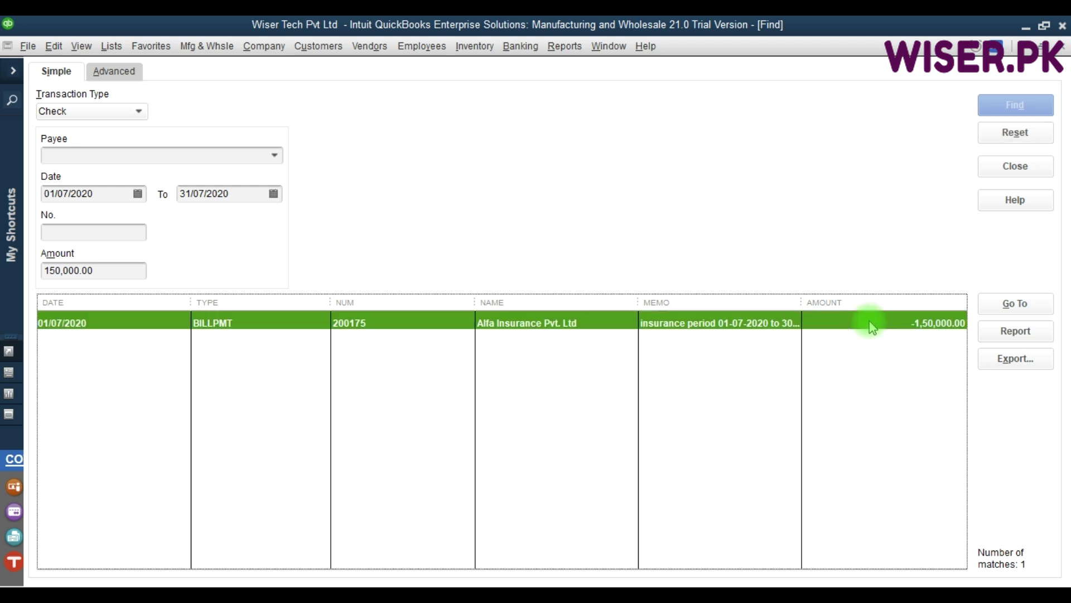
click(1013, 305)
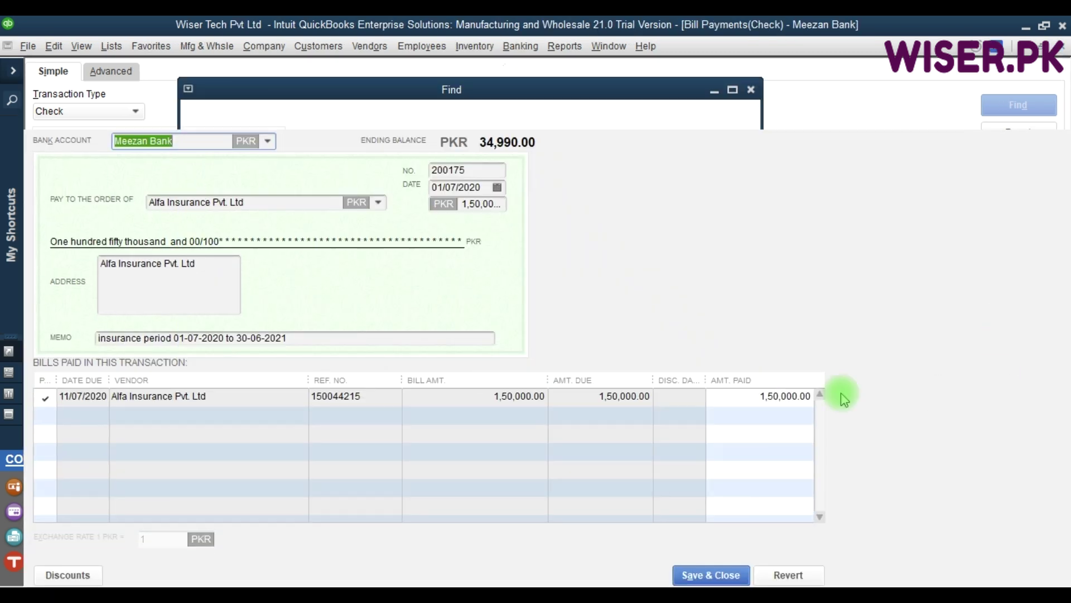
key(Escape)
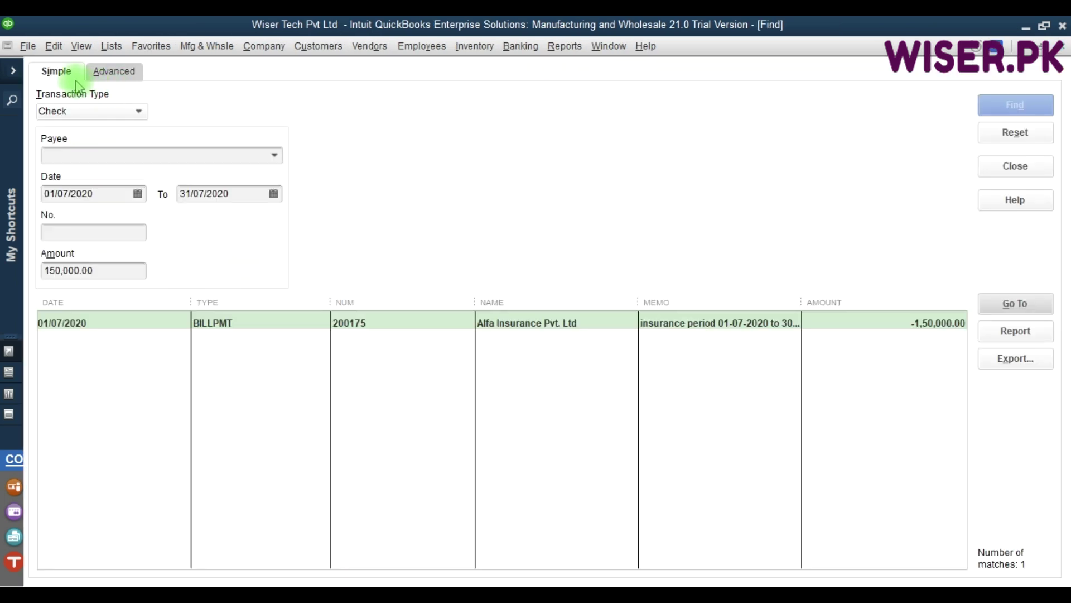
- Switch the Find window back to the advanced search
click(113, 71)
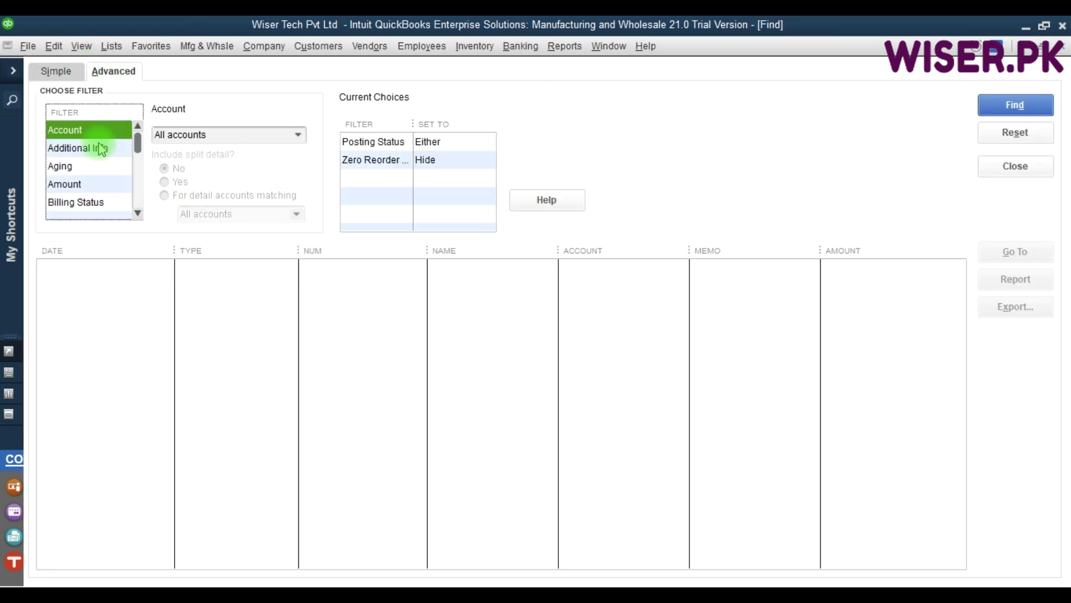